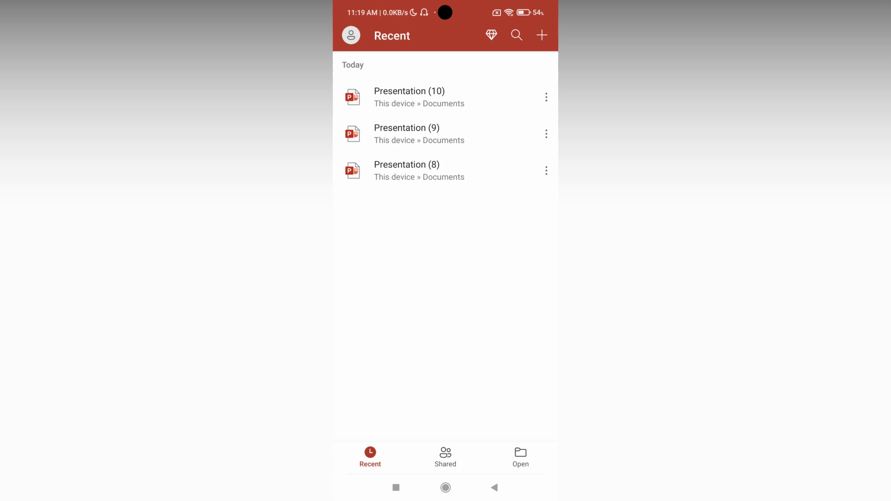
Step: Start a new presentation with the Crop theme and skip the sign-in prompt
click(541, 34)
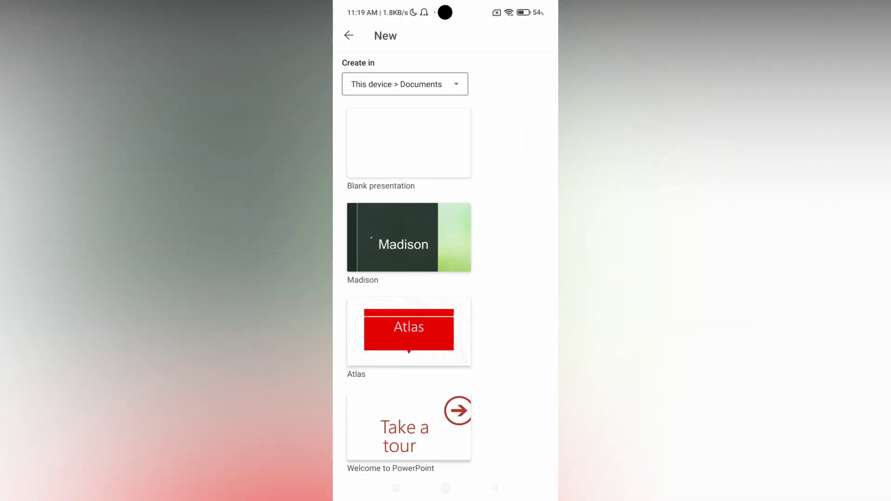
scroll(508, 348, down, 10)
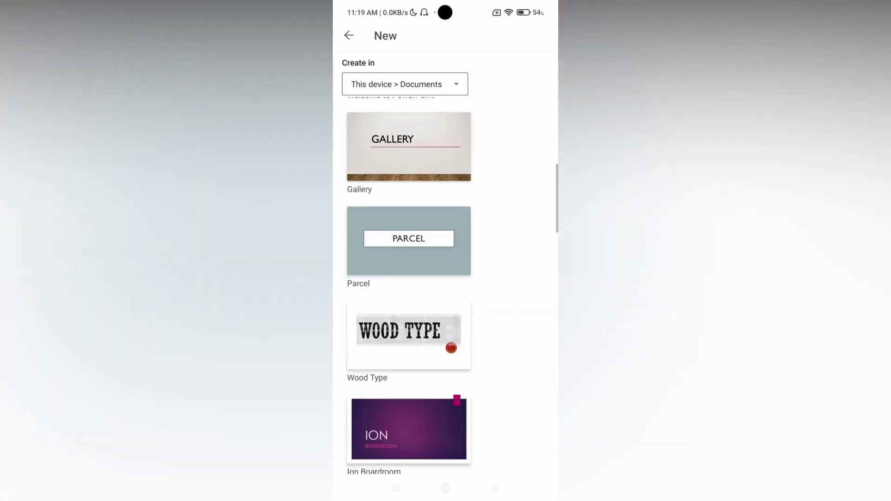
scroll(509, 398, down, 10)
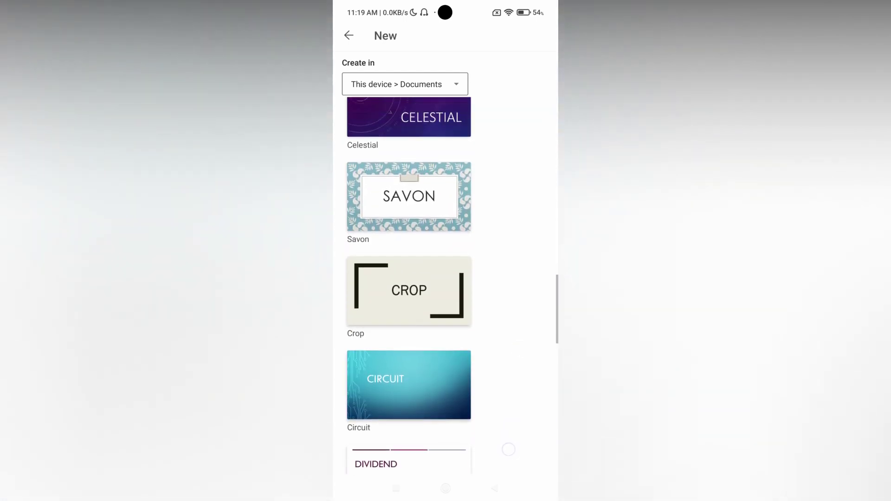
click(409, 271)
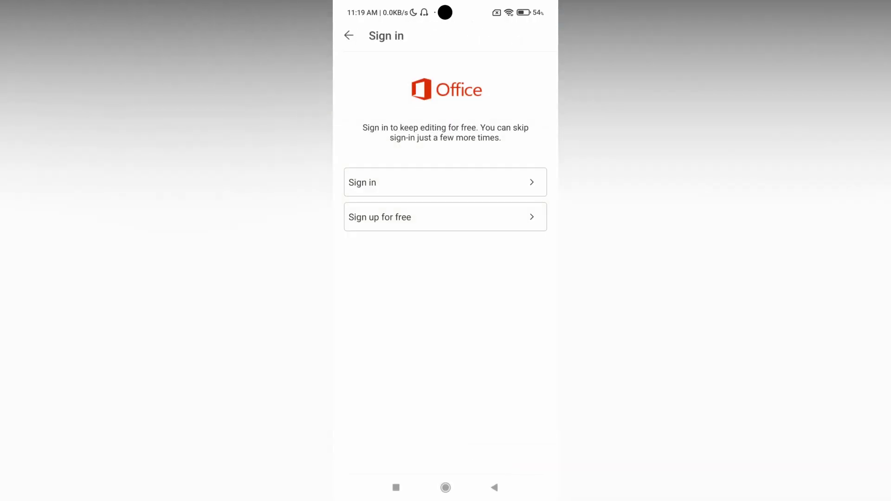
click(495, 487)
Step: Add slide 3 with a table, making it taller and moving it up into the content area
click(549, 368)
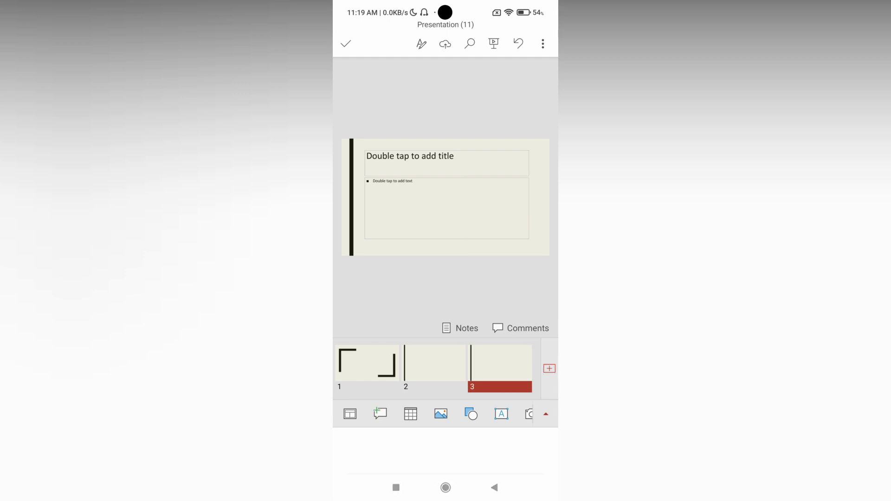
click(410, 413)
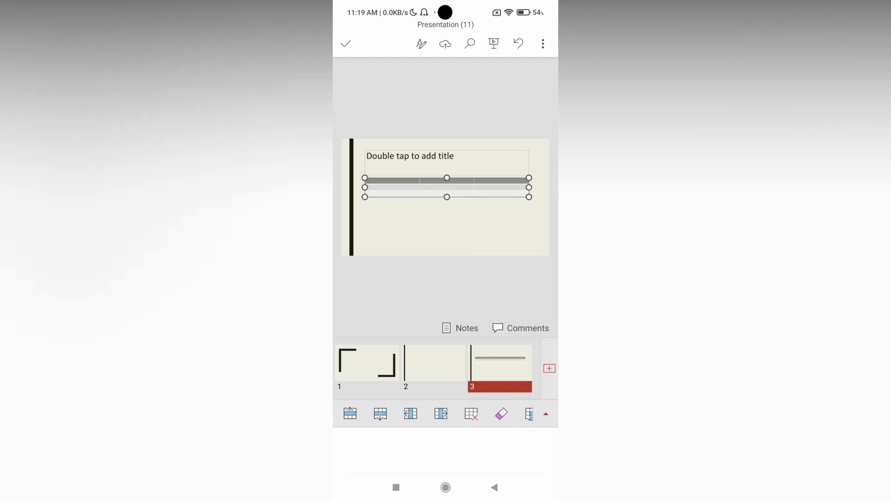
drag(448, 198, 459, 258)
drag(446, 228, 446, 202)
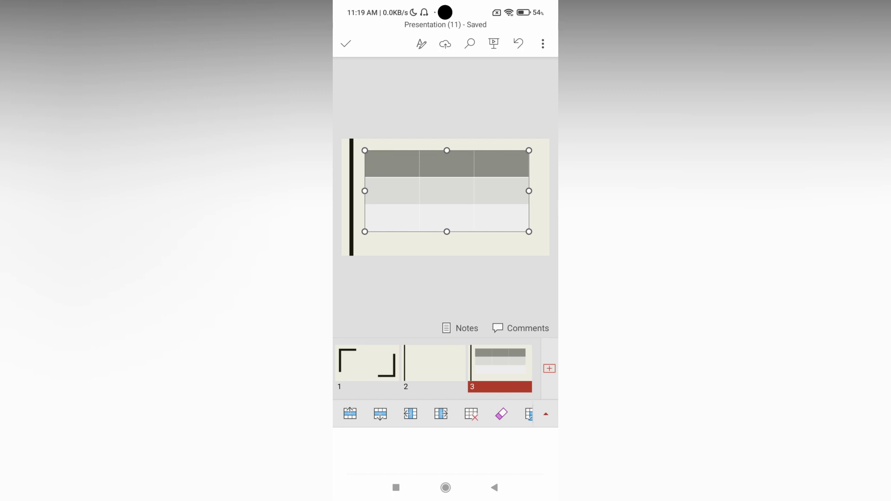
Step: Expand the ribbon and check the Home and View commands before settling on Design
click(546, 414)
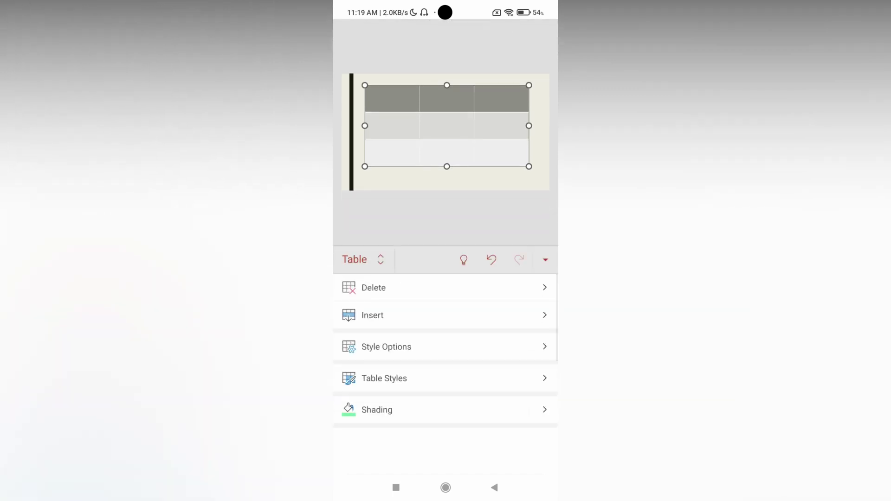
click(362, 259)
click(382, 137)
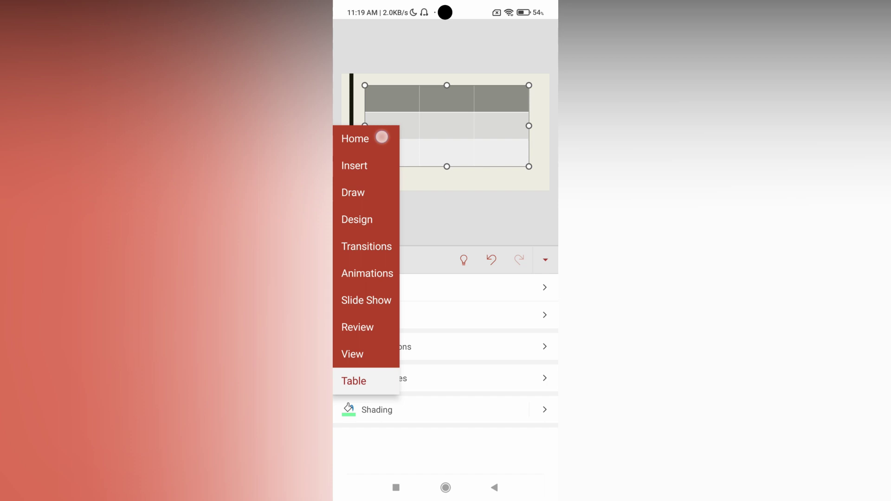
click(383, 258)
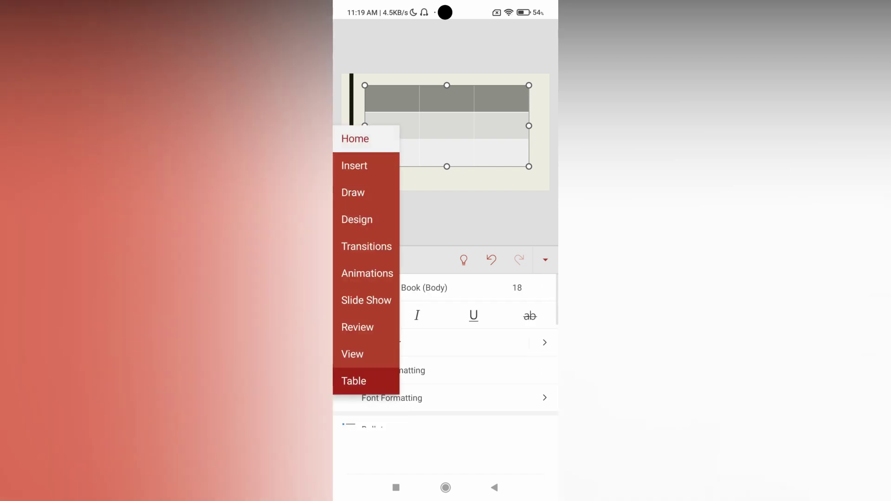
click(383, 353)
click(362, 260)
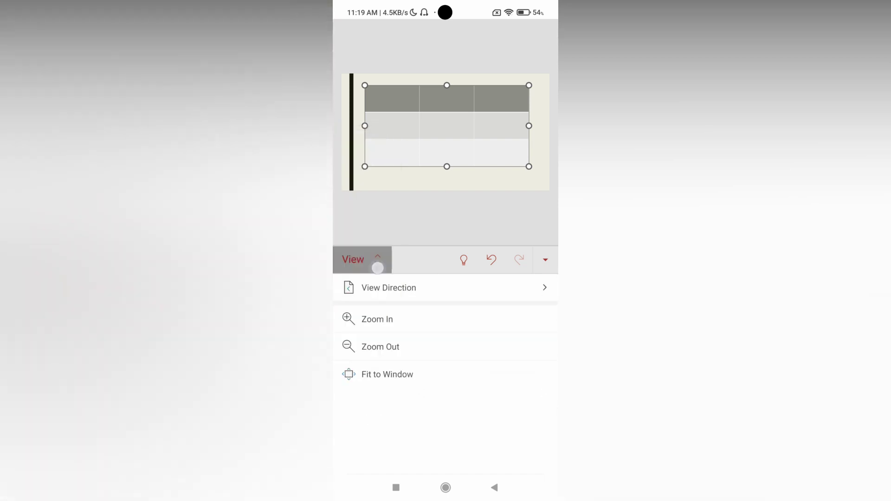
click(381, 227)
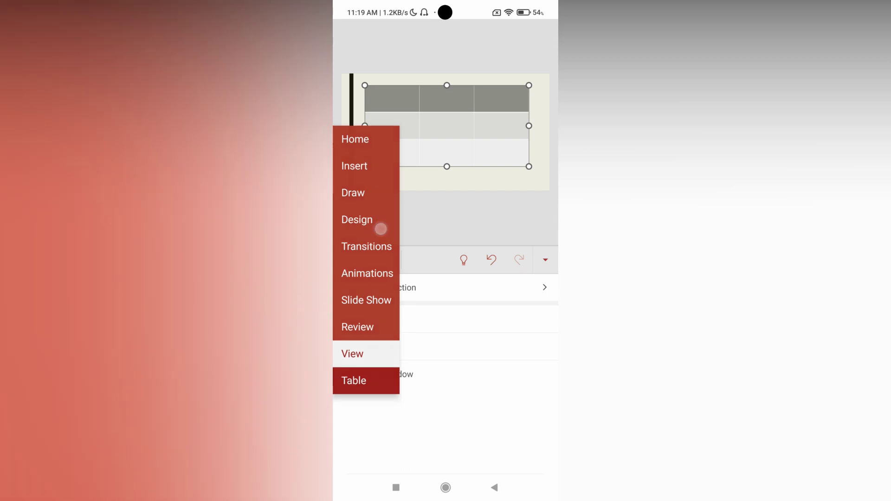
click(551, 406)
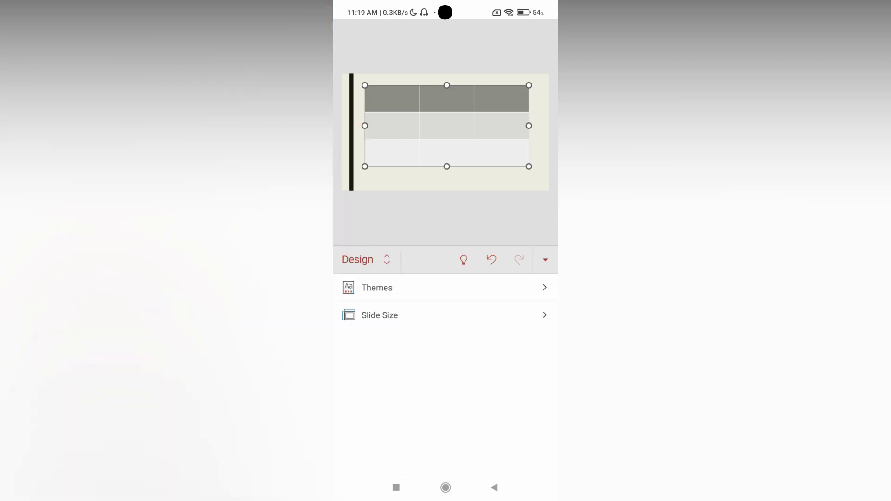
Step: Switch the slide size to Standard 4:3, close the ribbon and show slide 2
click(544, 315)
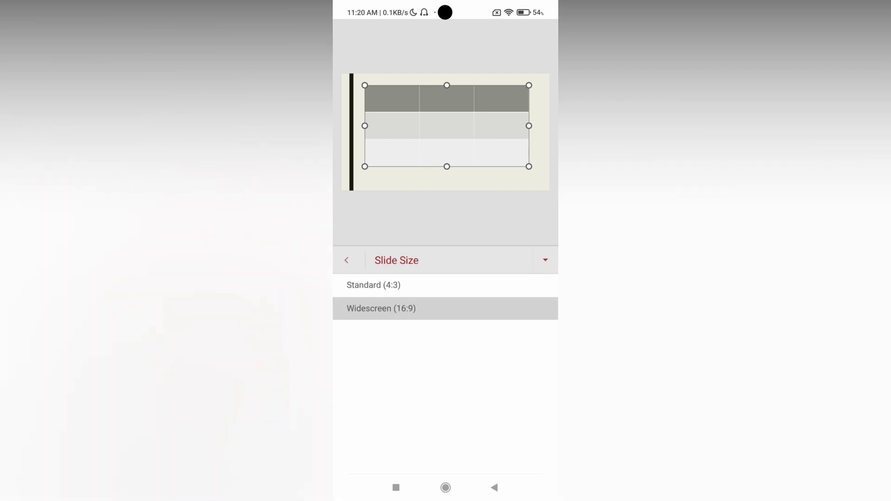
click(472, 289)
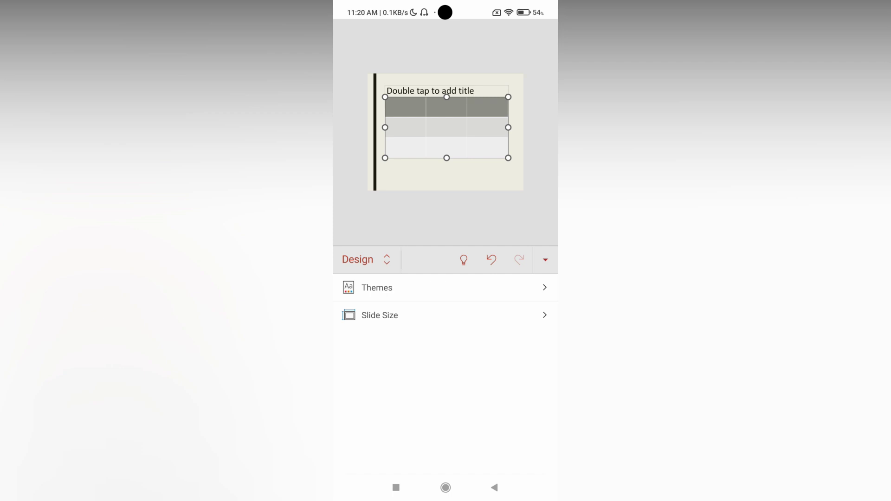
click(448, 315)
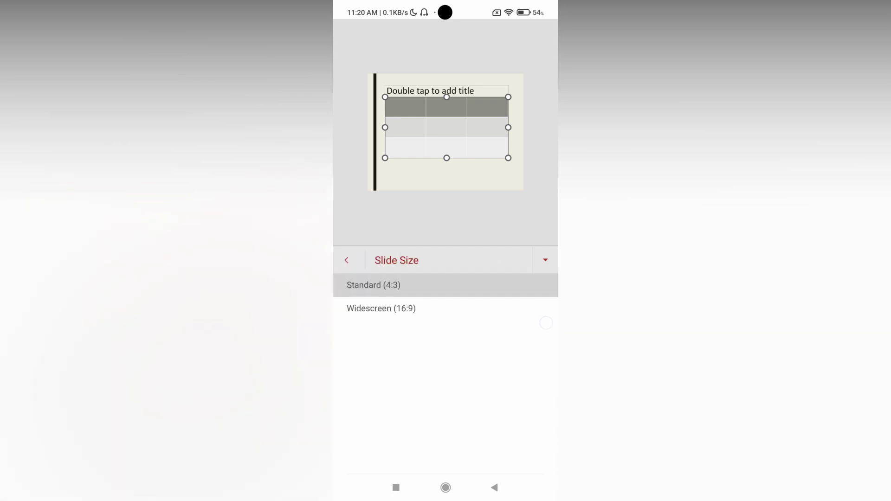
click(494, 487)
click(494, 488)
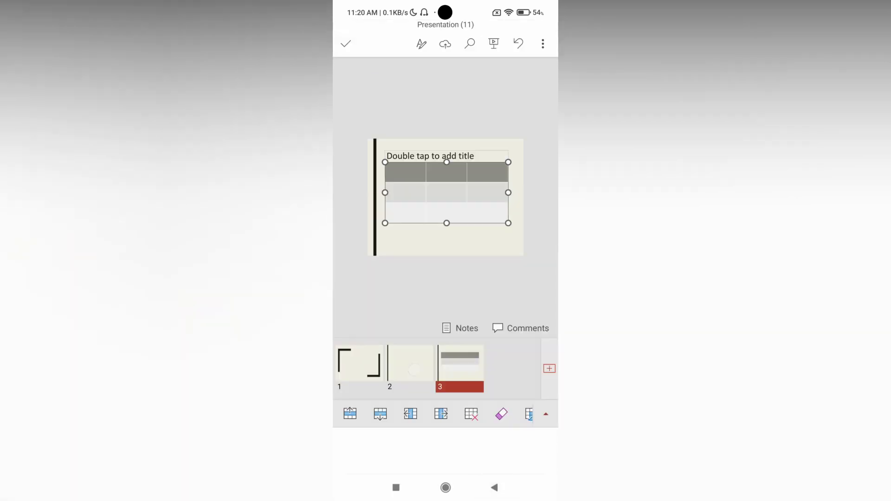
click(410, 365)
Step: From slide 3, set the slide size back to Widescreen 16:9 under Design
click(362, 367)
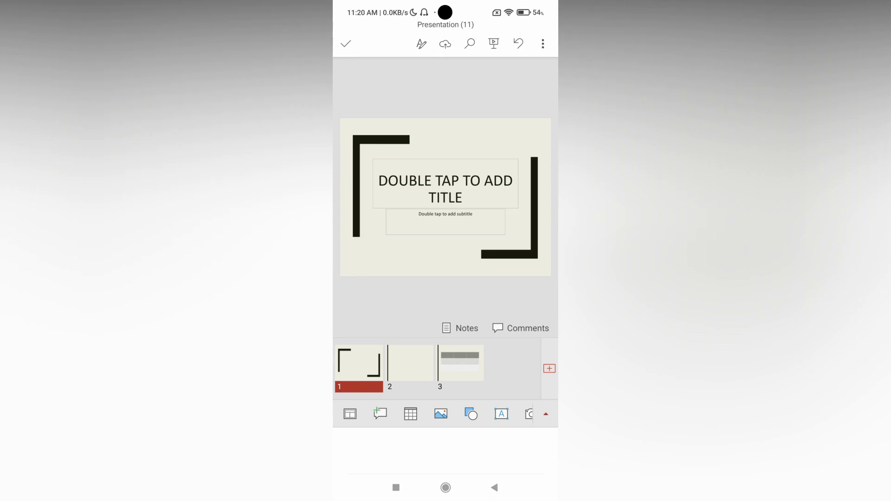
click(459, 365)
click(546, 414)
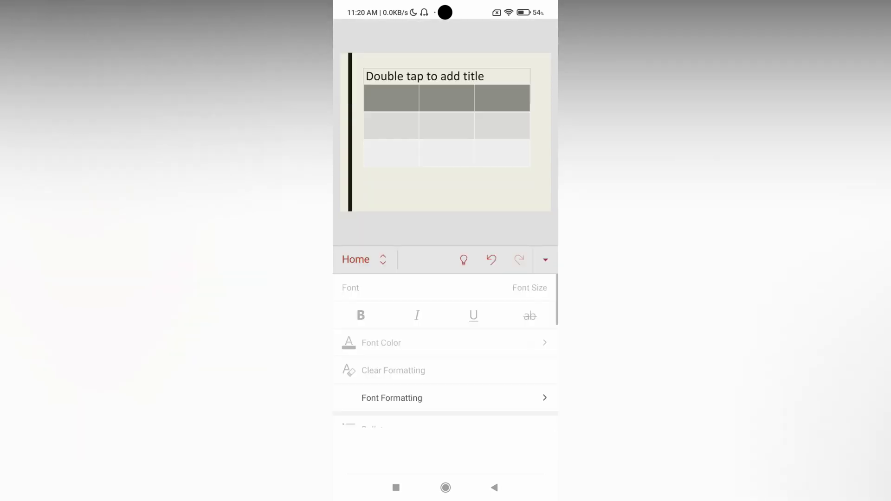
click(362, 259)
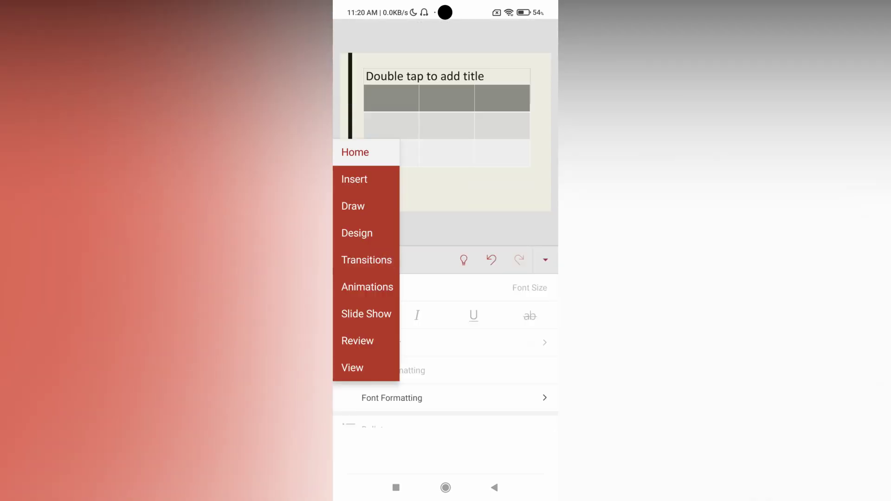
click(358, 233)
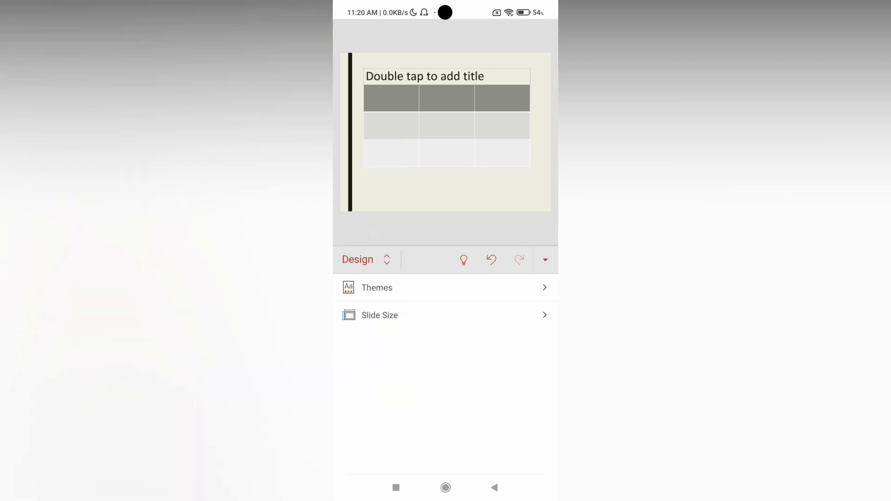
click(516, 315)
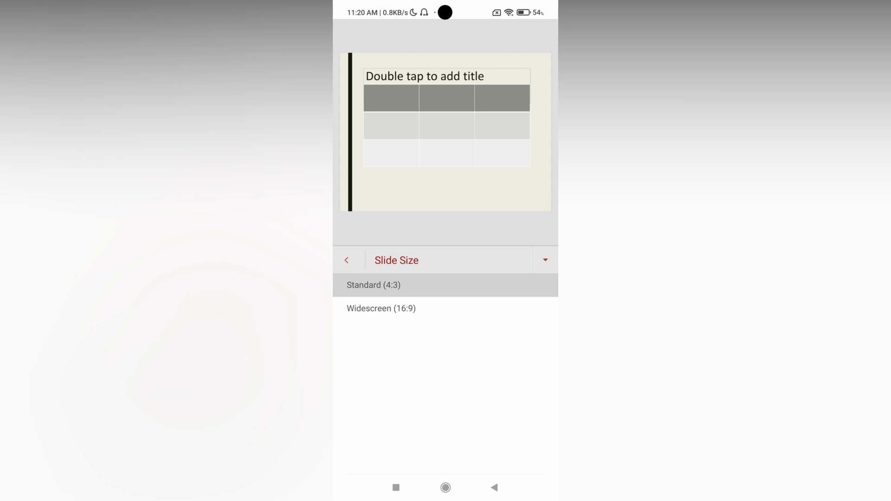
click(446, 308)
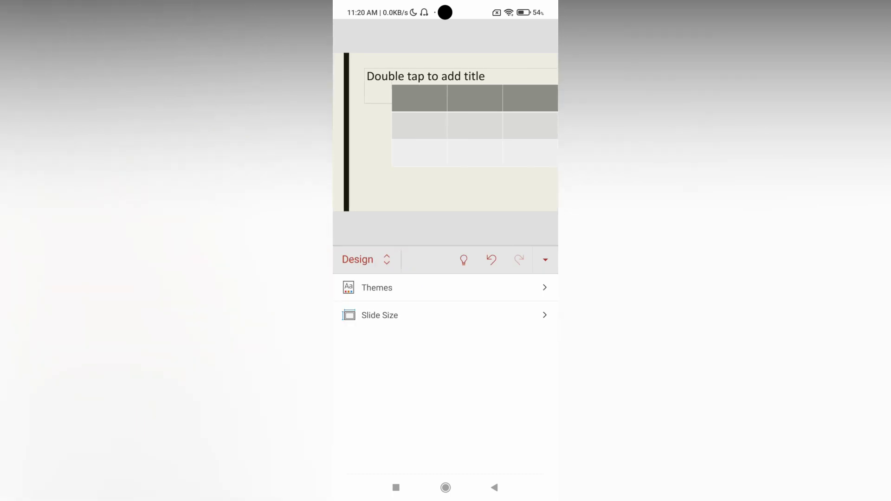
click(495, 487)
scroll(445, 254, down, 2)
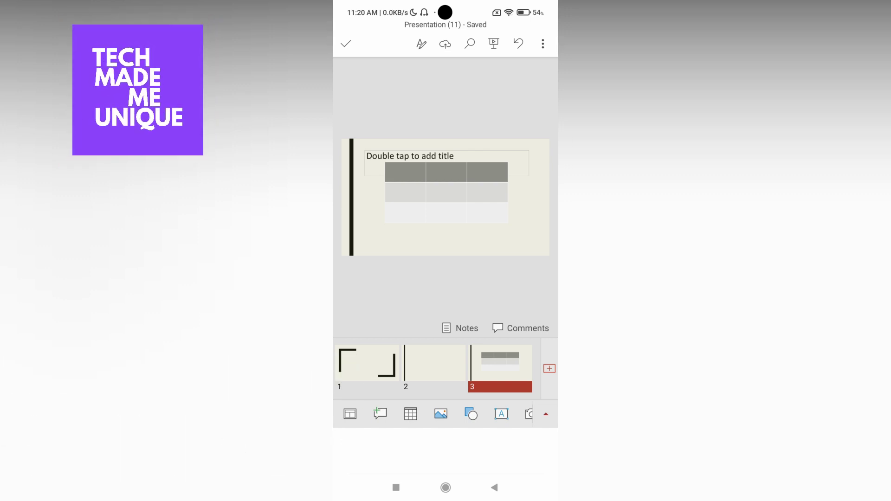
click(545, 414)
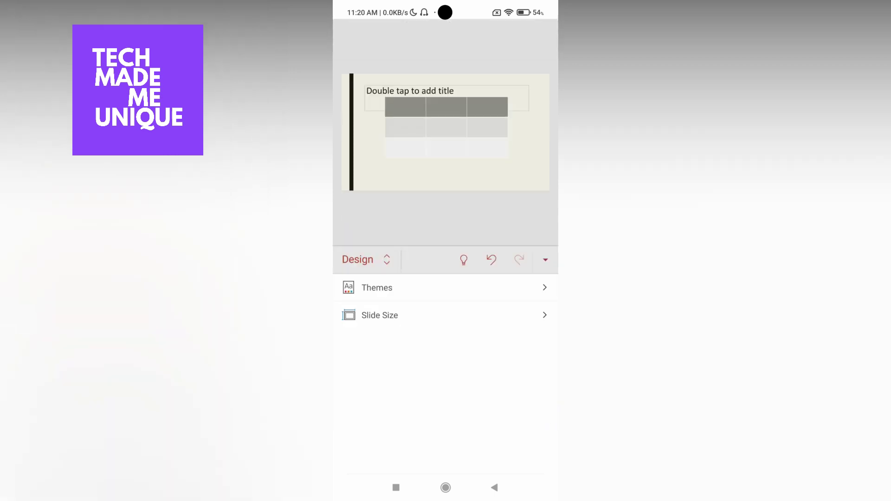